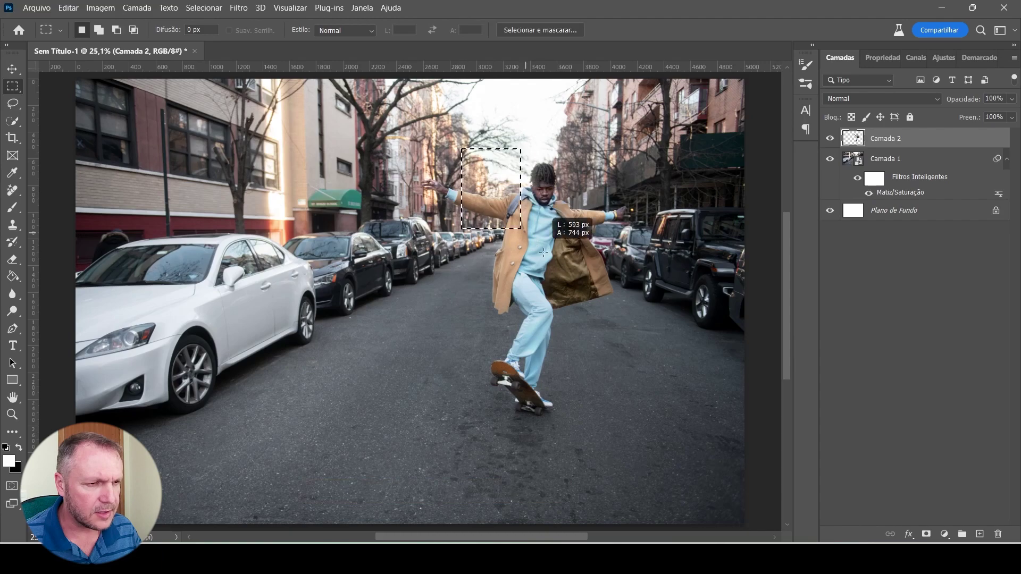
Draw a rectangular marquee around the skateboarder from head to skateboard.
left_click_drag(462, 149, 601, 426)
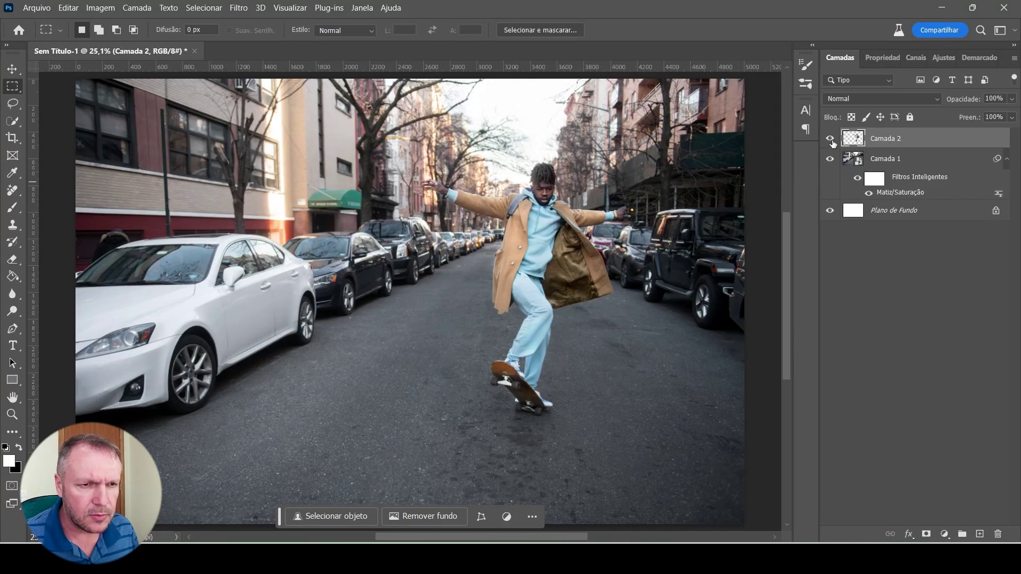
Hide the Camada 2 cut-out and make Camada 1 the active layer.
left_click(830, 138)
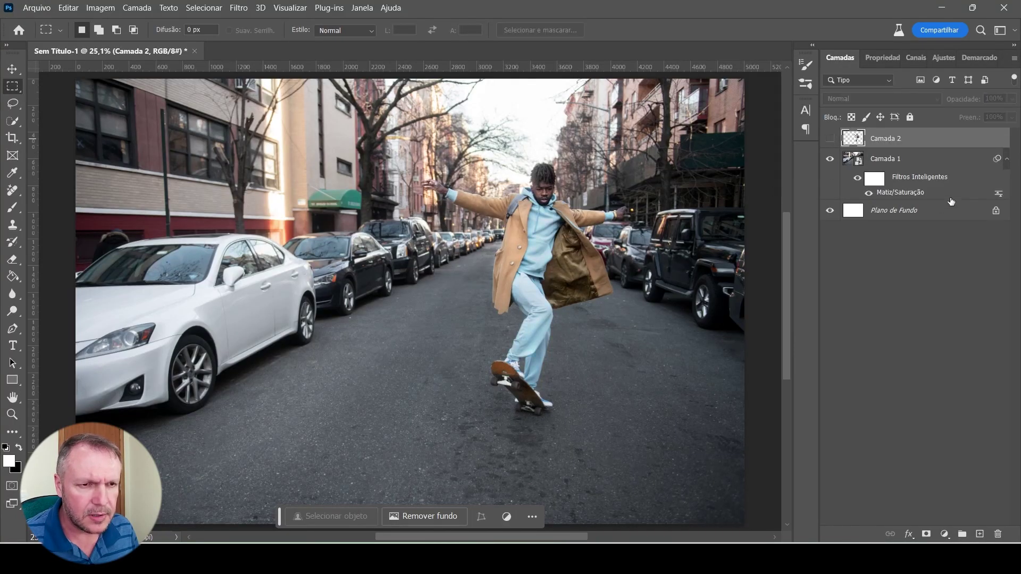
left_click(902, 161)
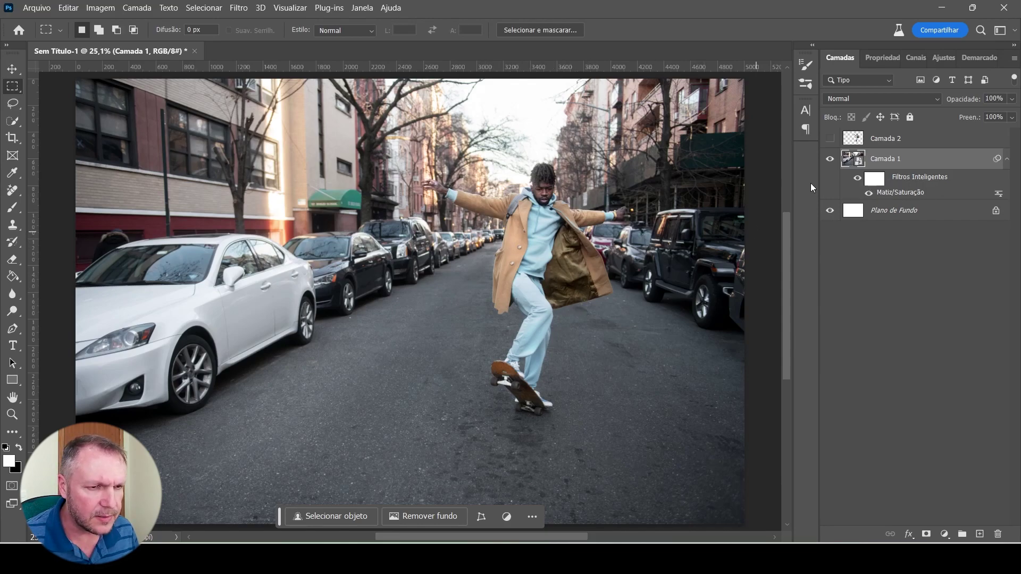
left_click(869, 195)
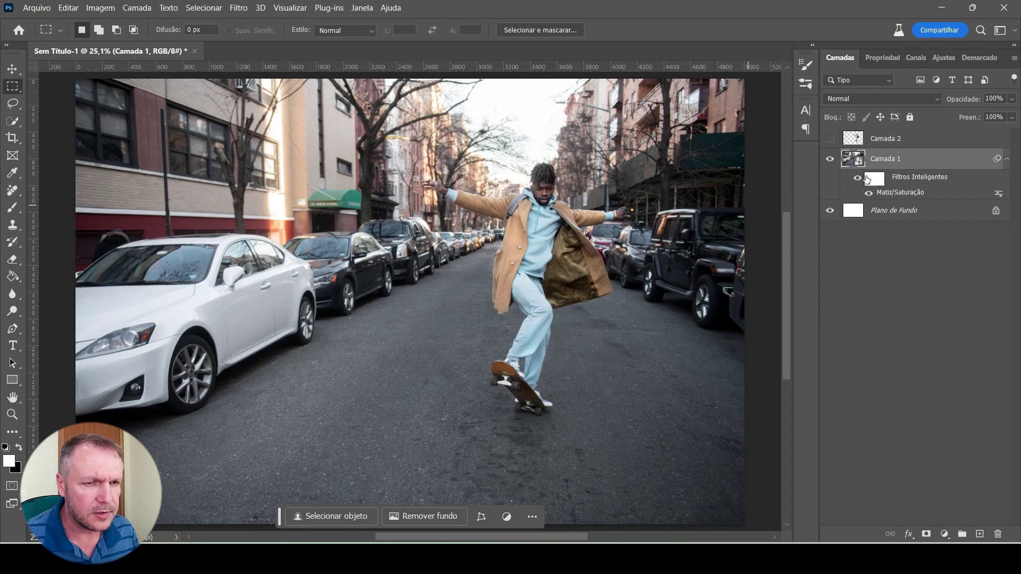
Show Camada 2, hide Camada 1 to check the cut-out alone, then show Camada 1 again.
left_click(830, 139)
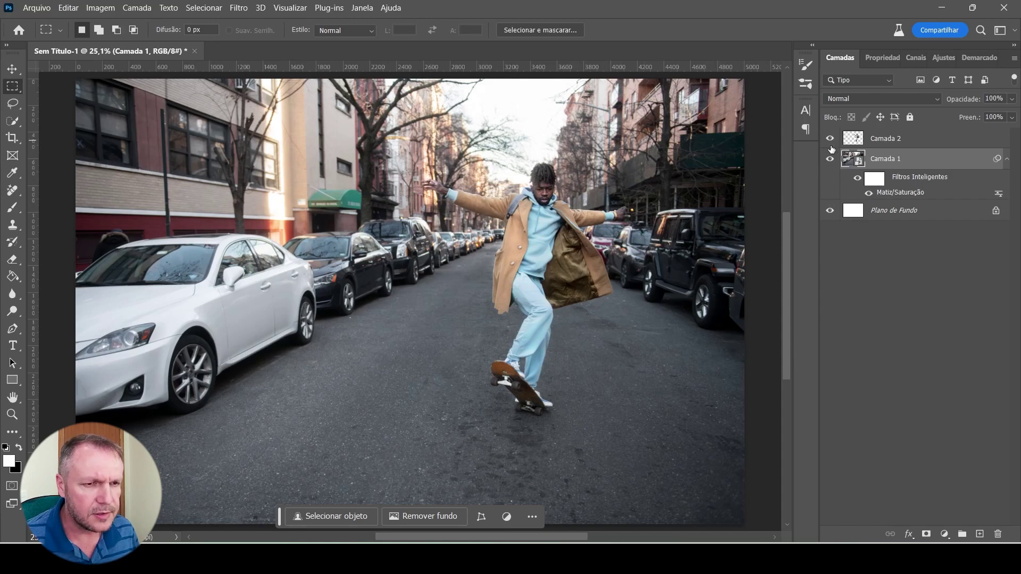
left_click(833, 162)
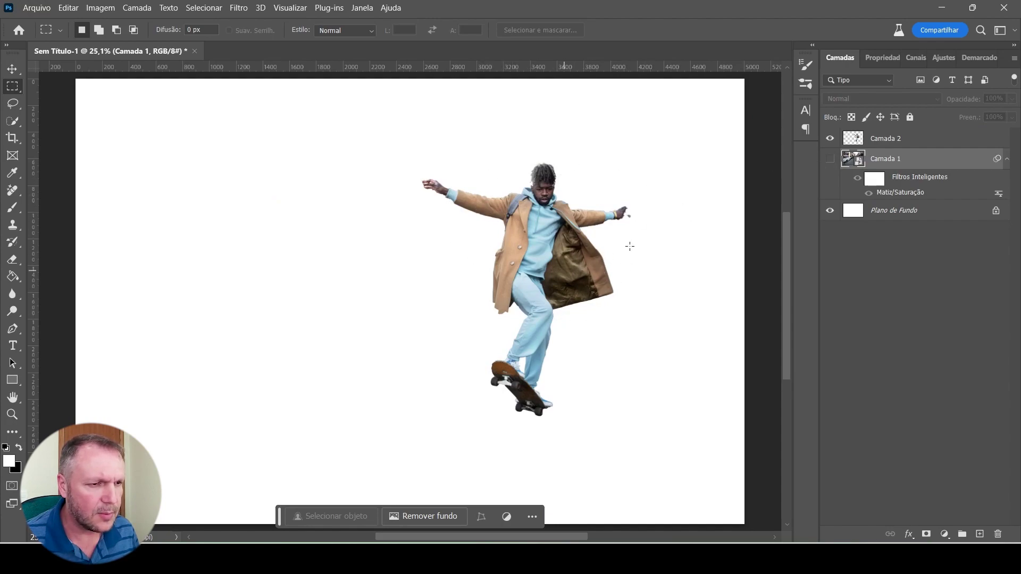
left_click(829, 160)
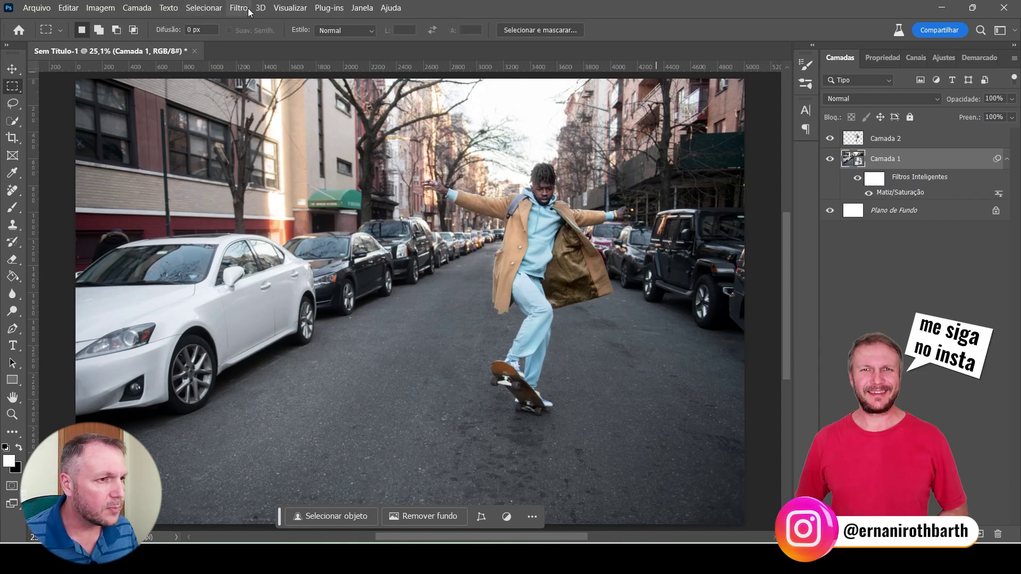
Open Filtro > Desfoque > Desfoque Radial for the Camada 1 street photo.
left_click(247, 8)
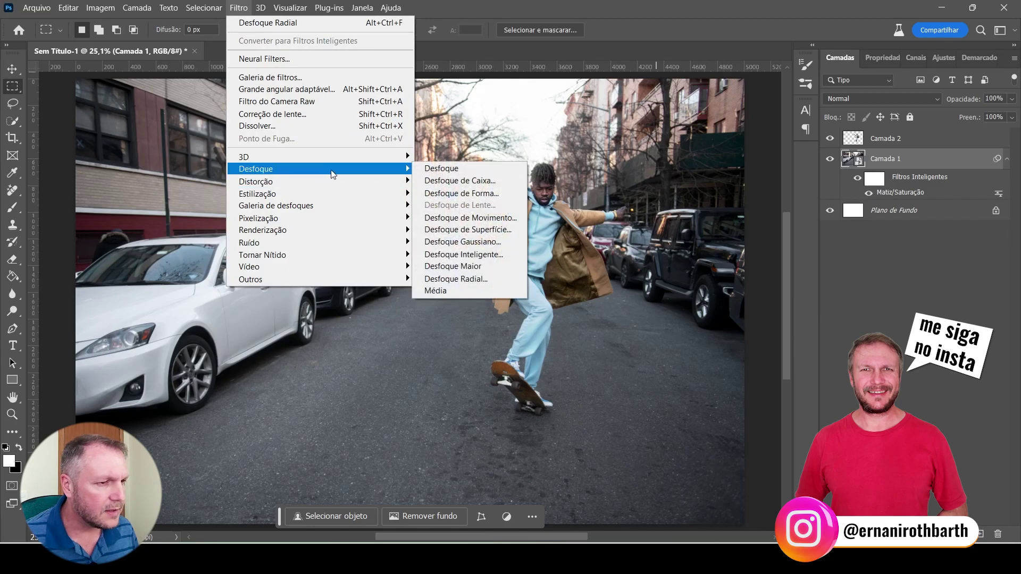
mouse_move(320, 169)
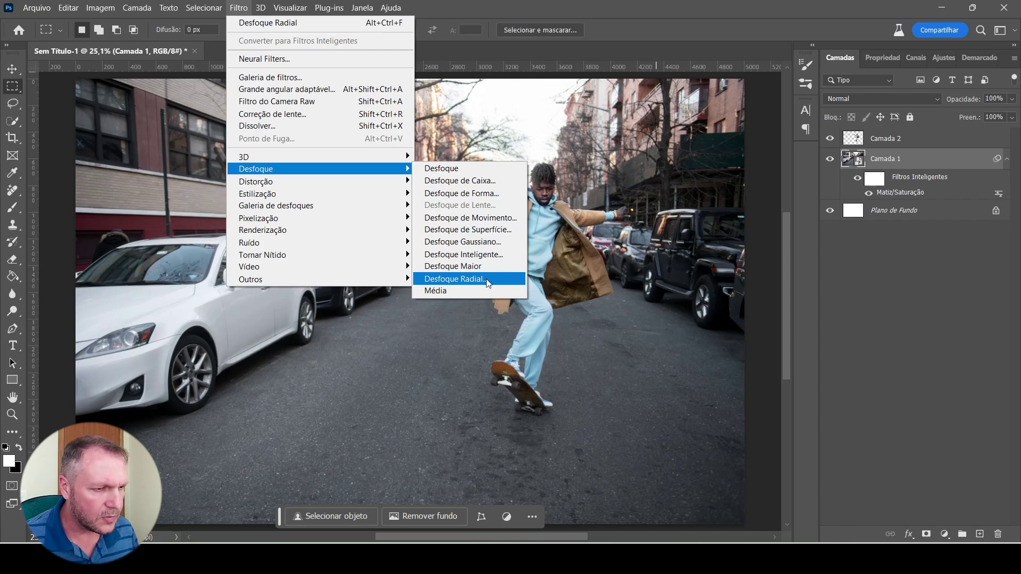
left_click(486, 279)
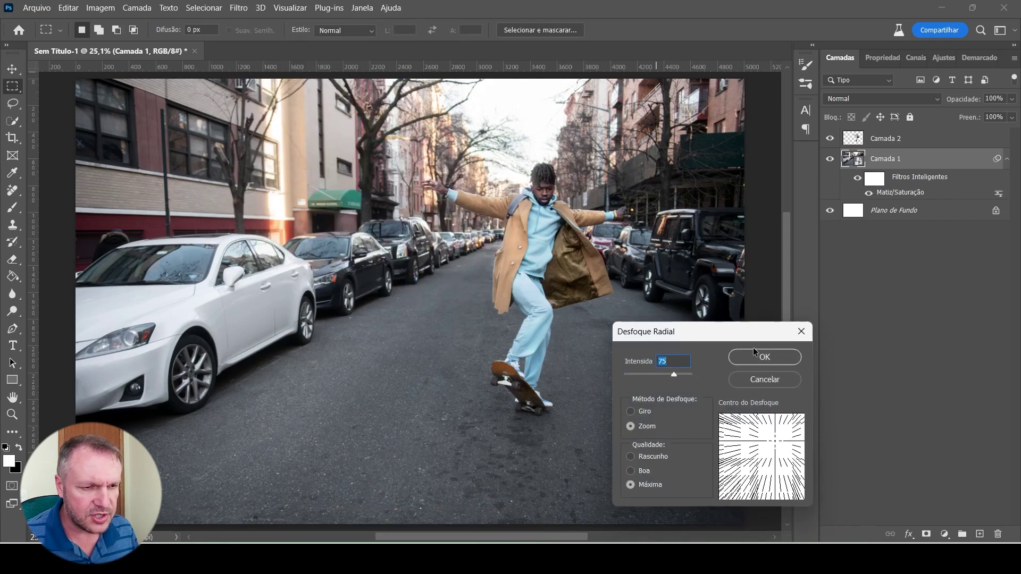
Keep Intensidade at 75, settle on the Zoom method, and shift the blur centre slightly left.
left_click_drag(748, 334, 327, 135)
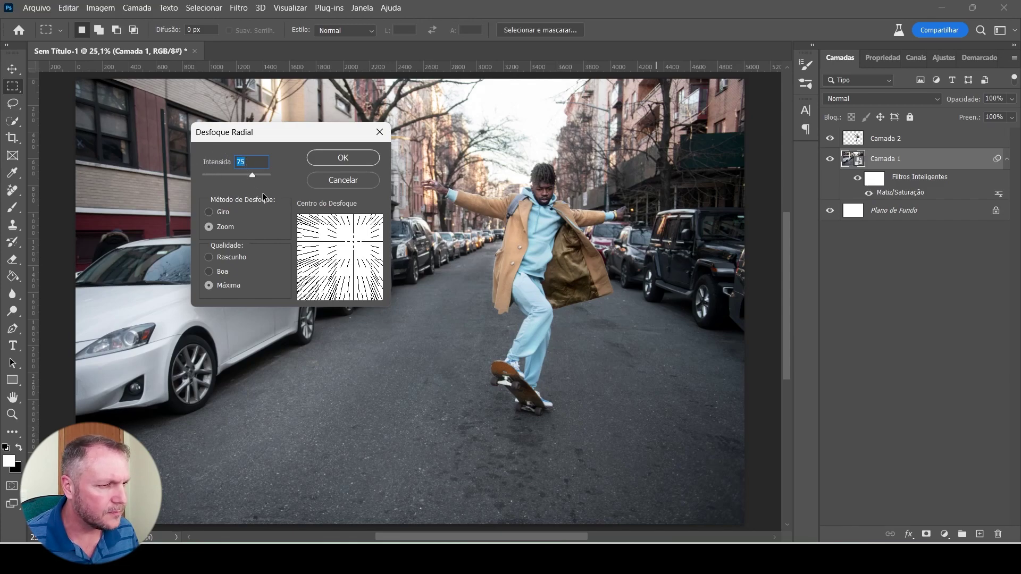
left_click_drag(254, 174, 253, 174)
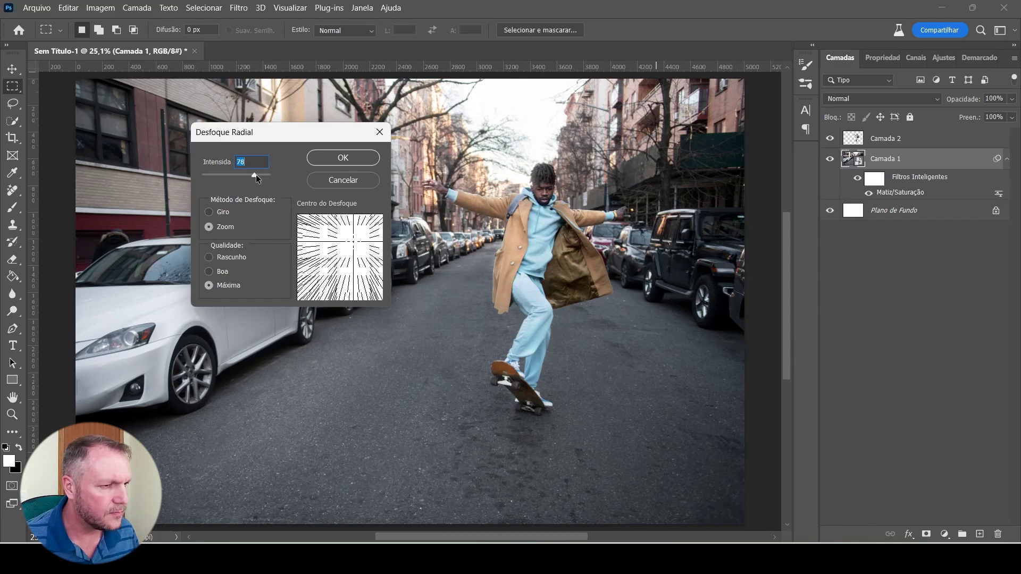
left_click_drag(253, 174, 252, 175)
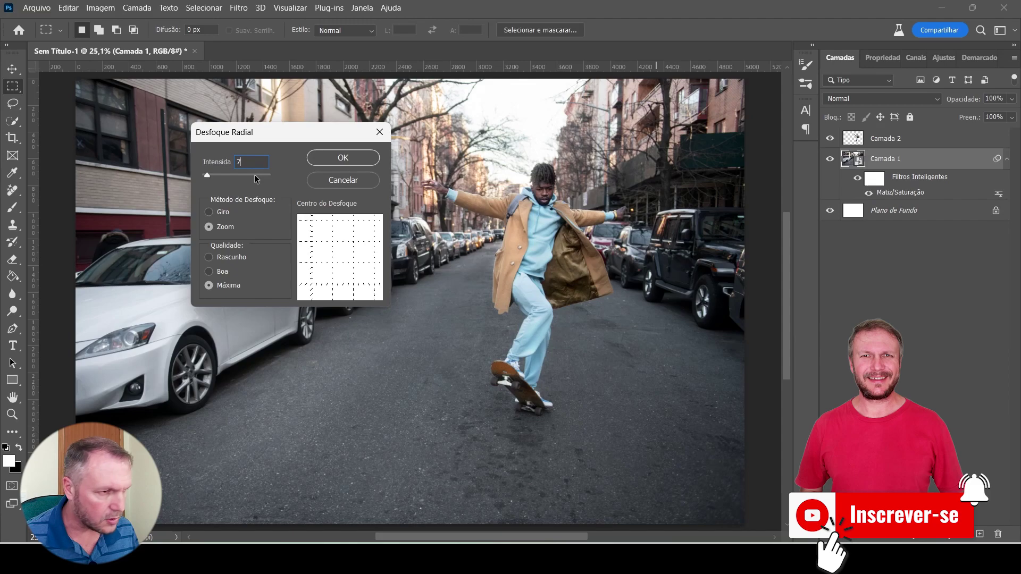
left_click(221, 212)
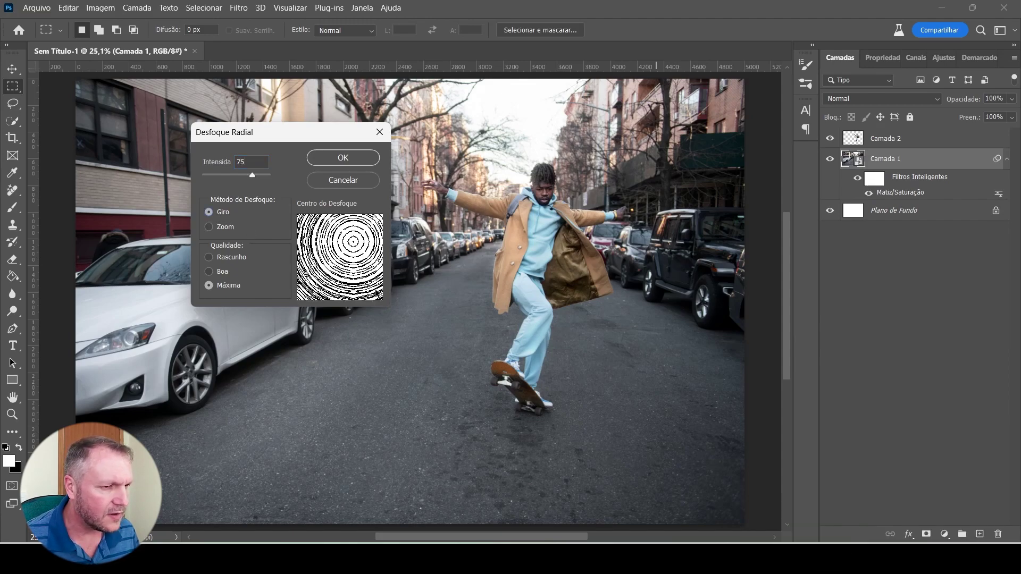
left_click(210, 228)
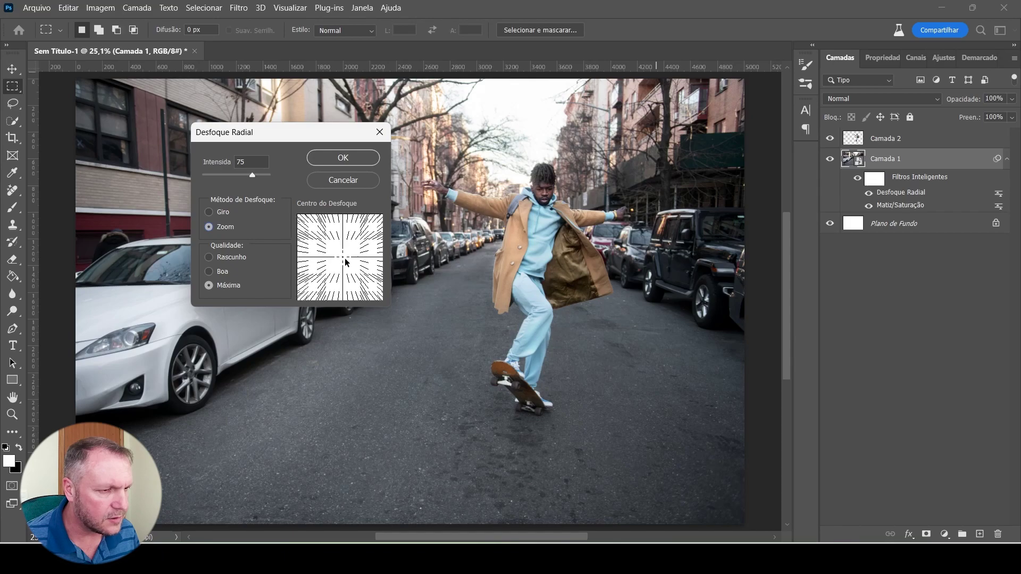
mouse_move(355, 244)
left_mouse_down()
mouse_move(350, 254)
mouse_move(355, 245)
left_mouse_up()
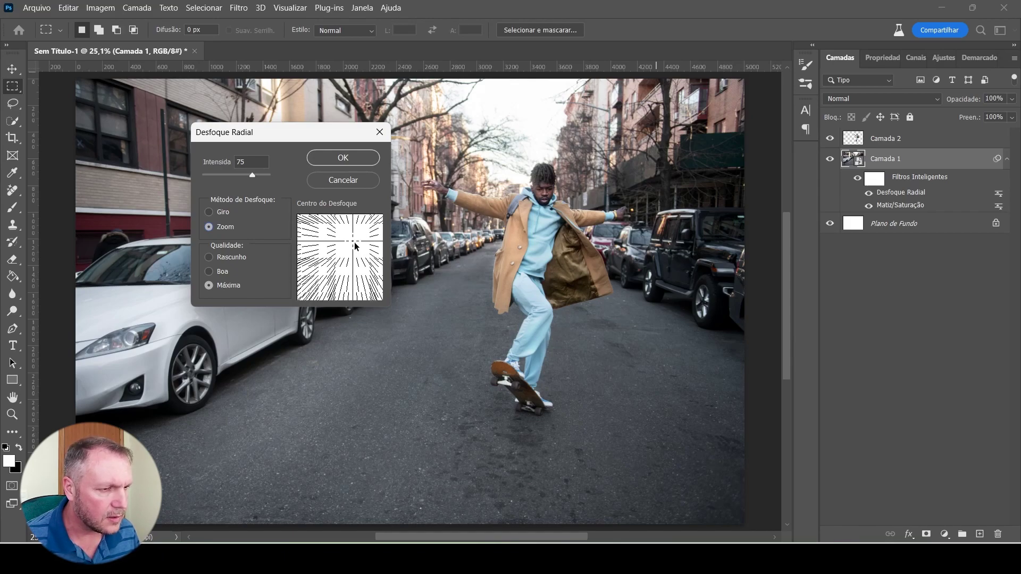
left_click_drag(356, 248, 354, 246)
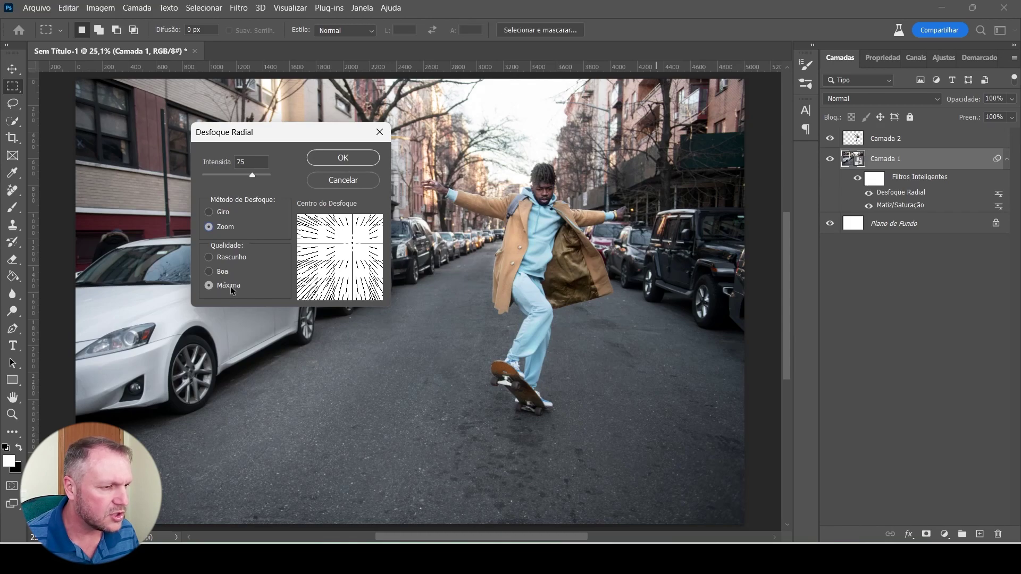
Confirm the Desfoque Radial settings so the zoom blur renders on Camada 1.
left_click(343, 159)
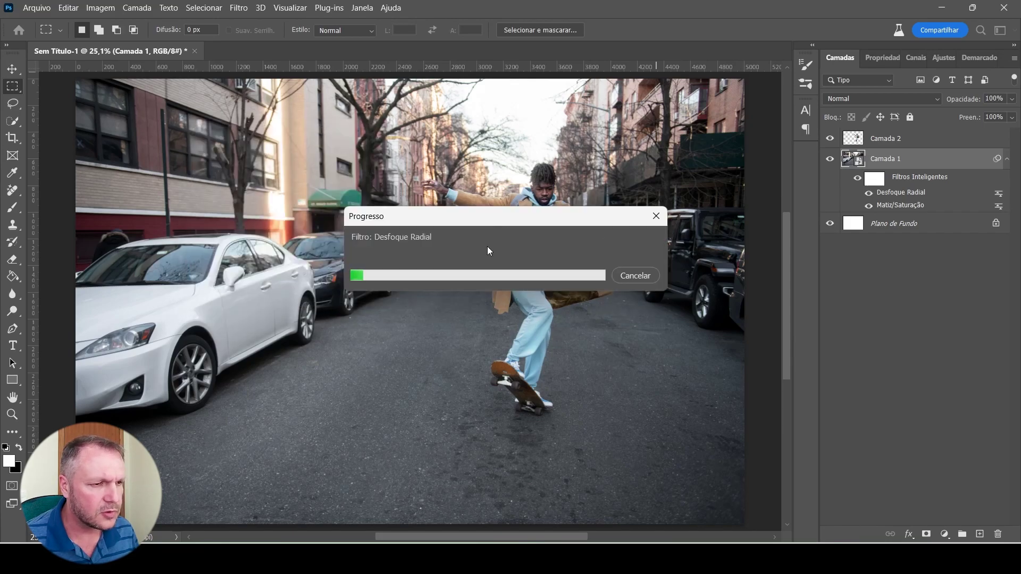